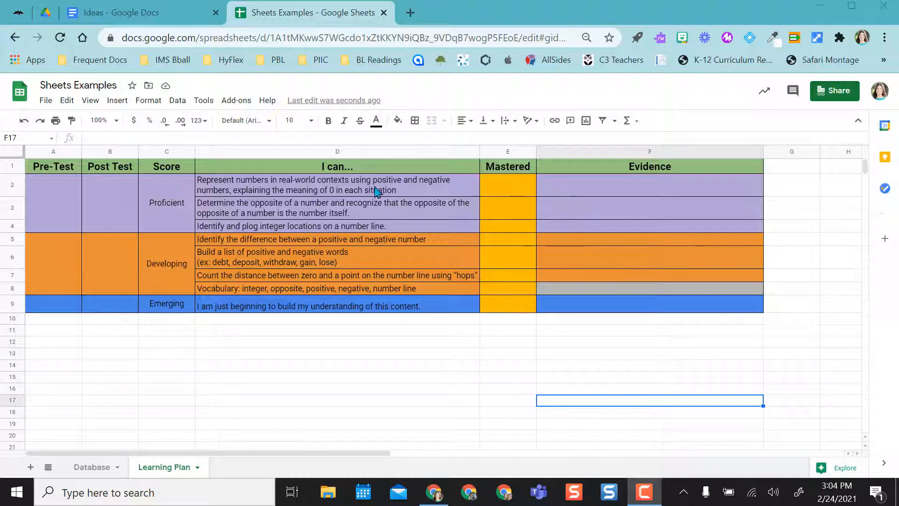
- Insert a checkbox in cell E2, the first cell under the Mastered heading
{"action": "left_click", "coordinate": [509, 195]}
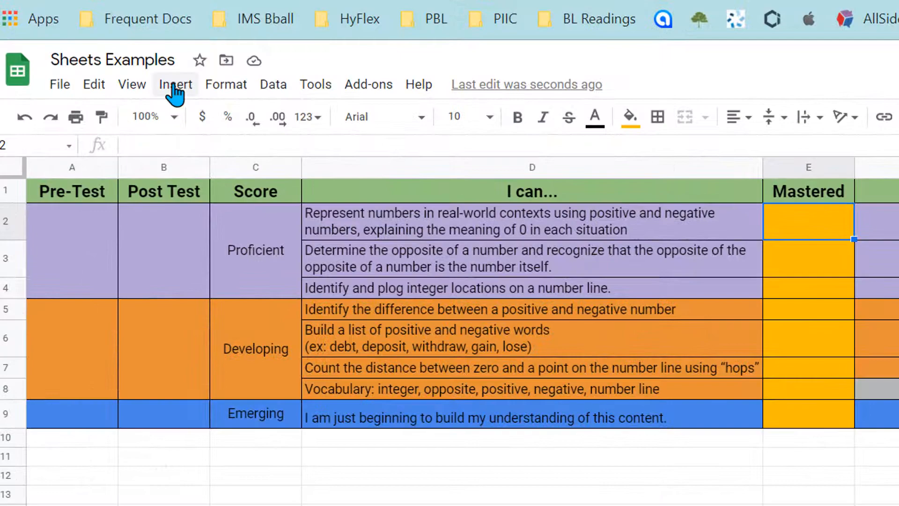
{"action": "left_click", "coordinate": [174, 85]}
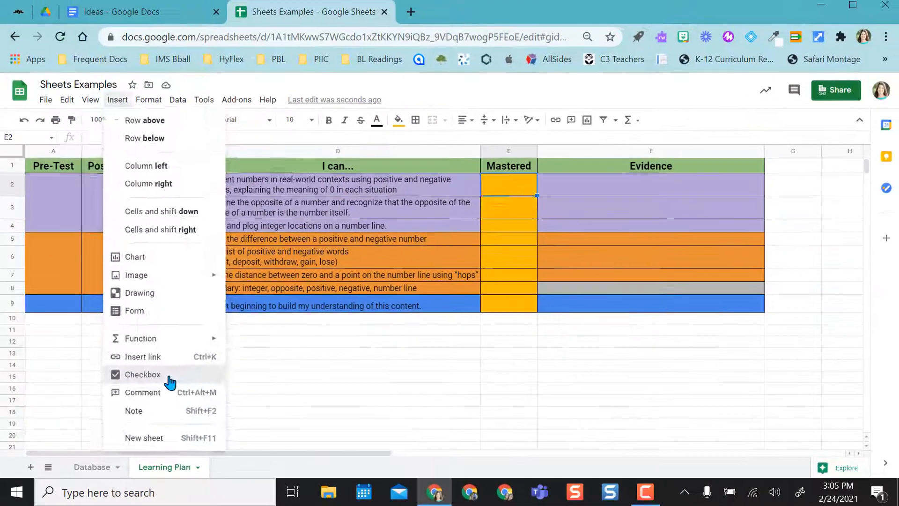
{"action": "left_click", "coordinate": [292, 282]}
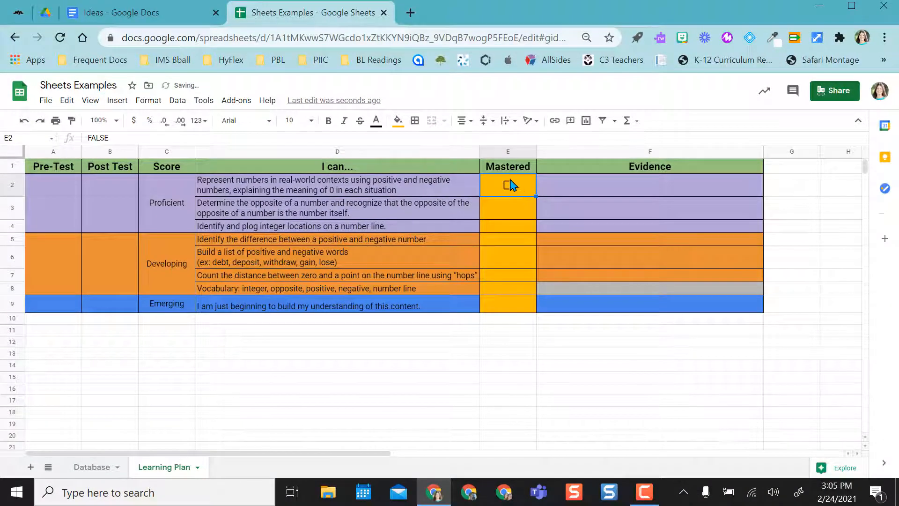
- Copy the checkbox from E2 down the Mastered column through E9
{"action": "left_click", "coordinate": [511, 219]}
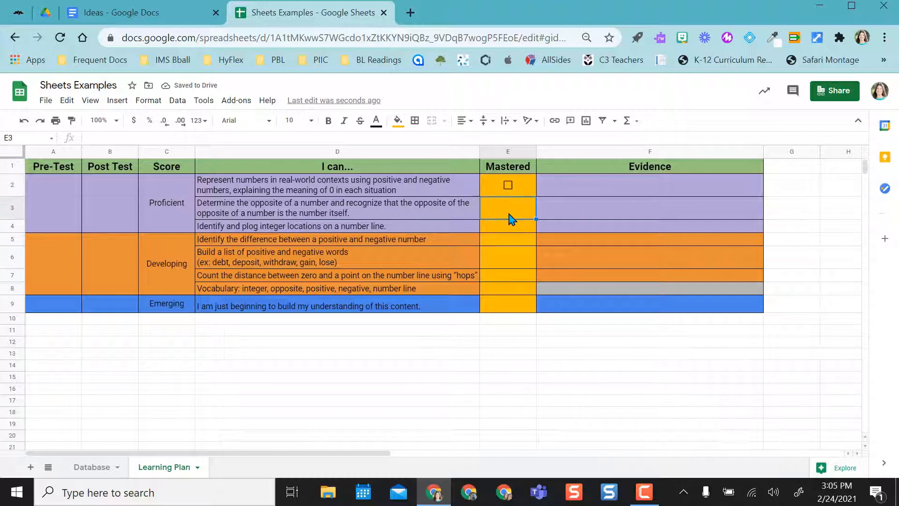
{"action": "left_click", "coordinate": [509, 228]}
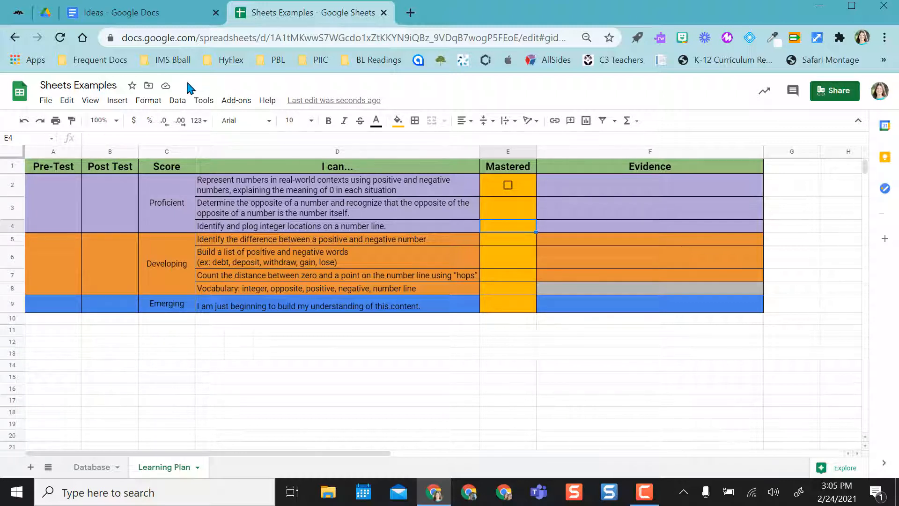
{"action": "left_click", "coordinate": [525, 193]}
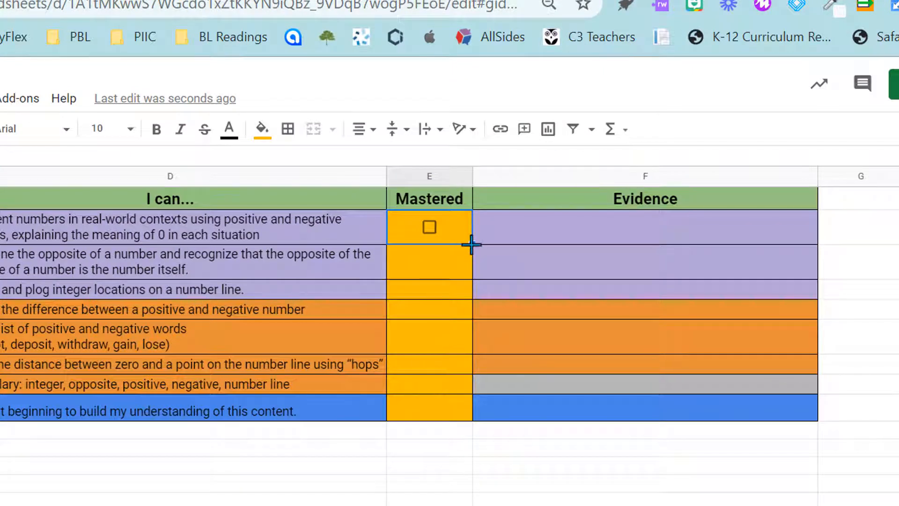
{"action": "left_click_drag", "start_coordinate": [471, 244], "coordinate": [469, 415]}
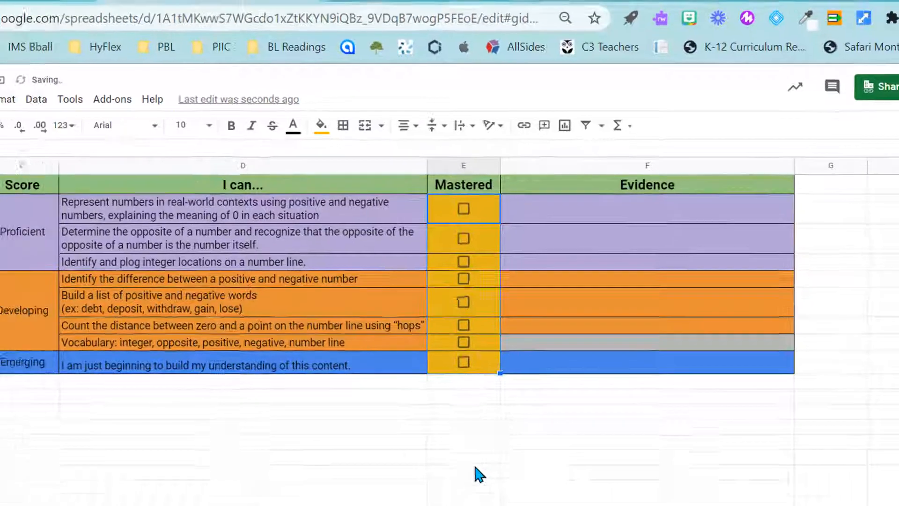
{"action": "left_click", "coordinate": [474, 473]}
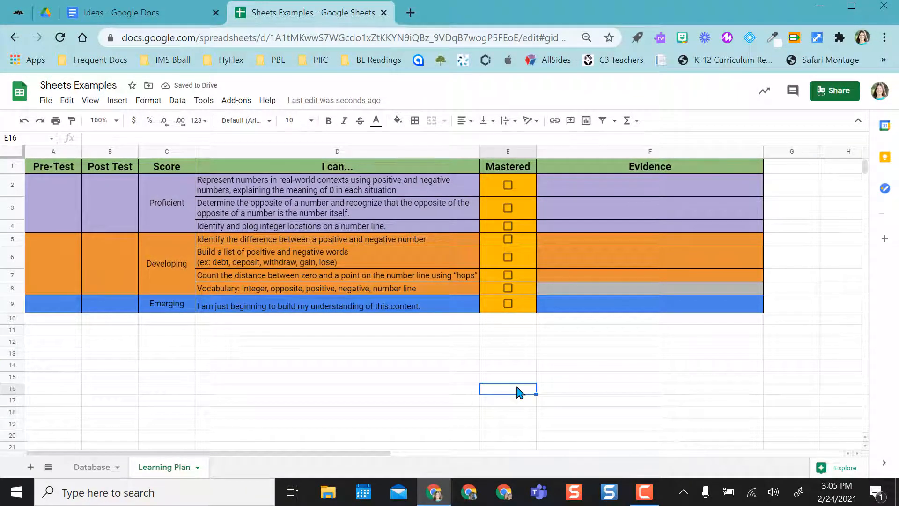
- Try out the Mastered checkboxes by ticking them from row 9 upward, and undo the ticks
{"action": "left_click", "coordinate": [507, 303]}
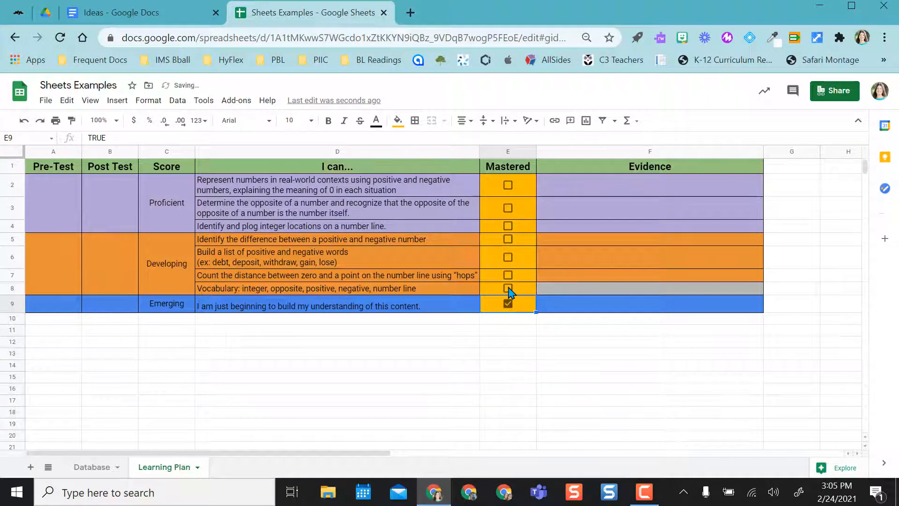
{"action": "left_click", "coordinate": [508, 288]}
{"action": "left_click", "coordinate": [509, 278]}
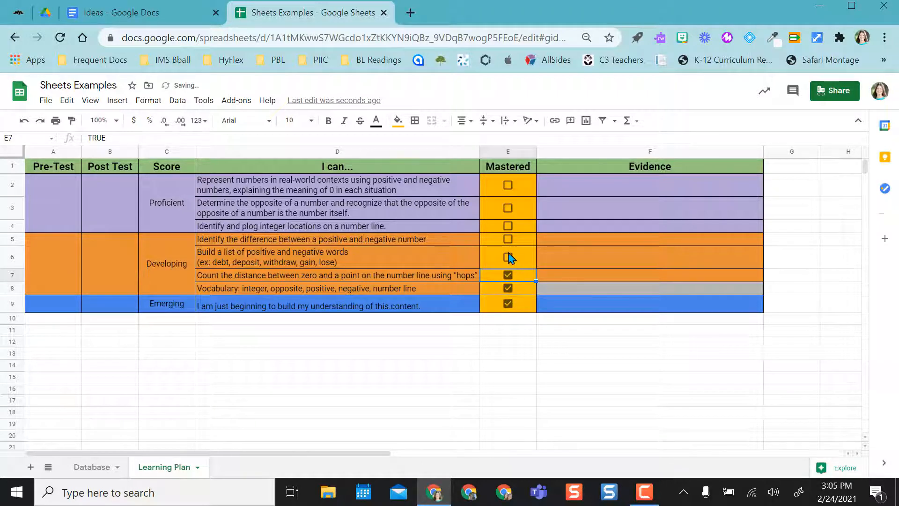
{"action": "left_click", "coordinate": [510, 262]}
{"action": "key", "text": "ctrl+z"}
{"action": "key", "text": "ctrl+z"}
{"action": "key", "text": "ctrl+z"}
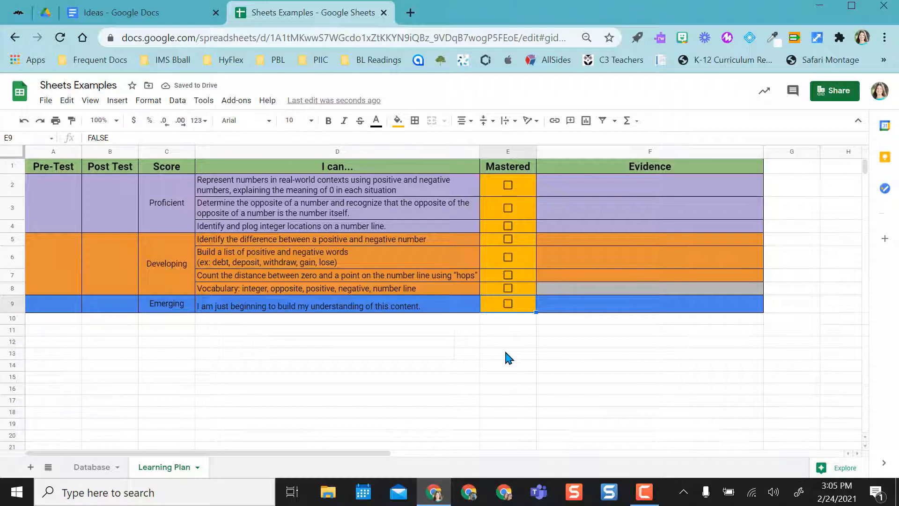
{"action": "left_click", "coordinate": [507, 304]}
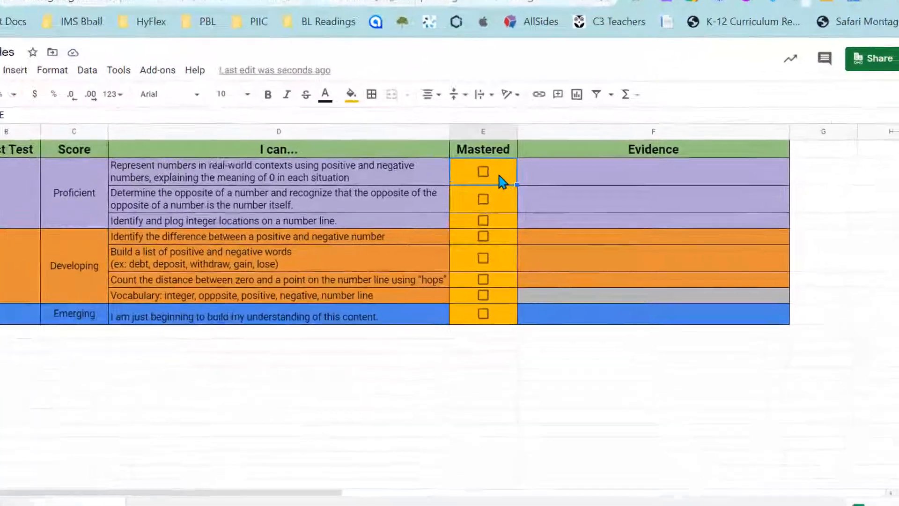
- Review the data validation settings of the checkbox in E2, including the custom cell values for checked and unchecked
{"action": "right_click", "coordinate": [523, 192]}
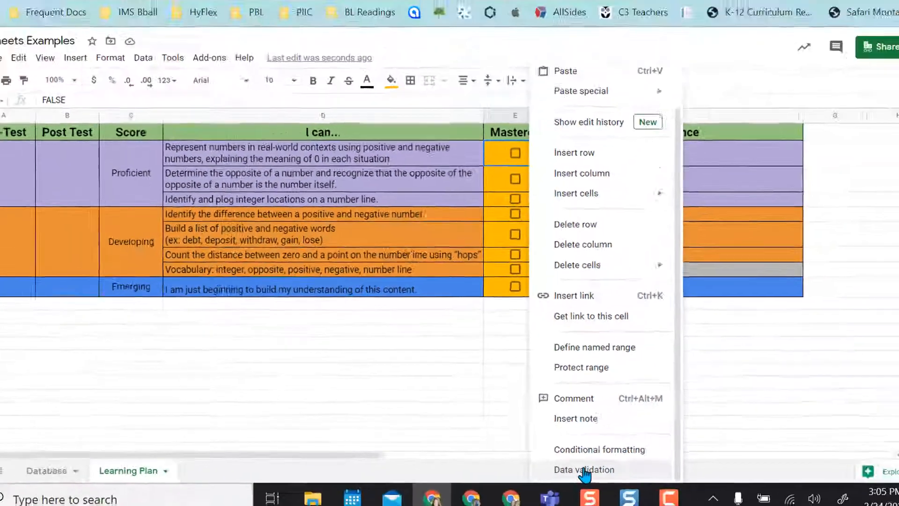
{"action": "left_click", "coordinate": [653, 480]}
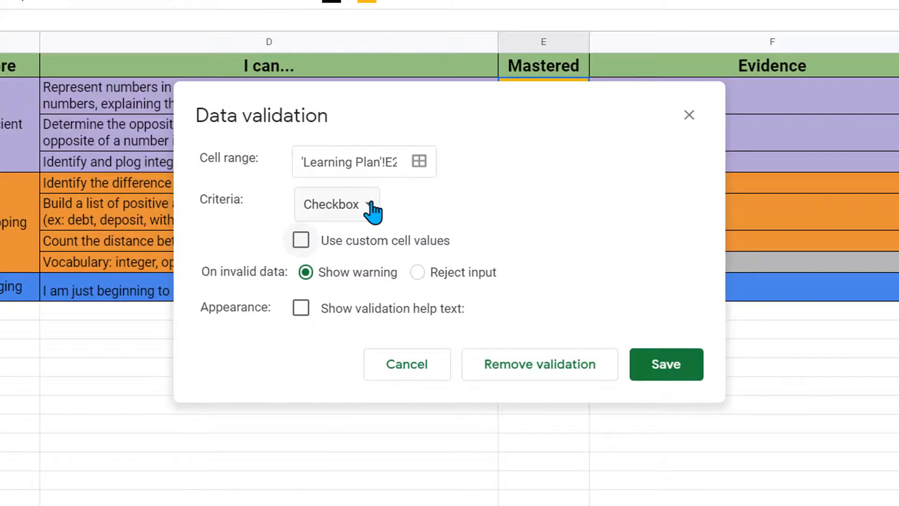
{"action": "left_click", "coordinate": [372, 209]}
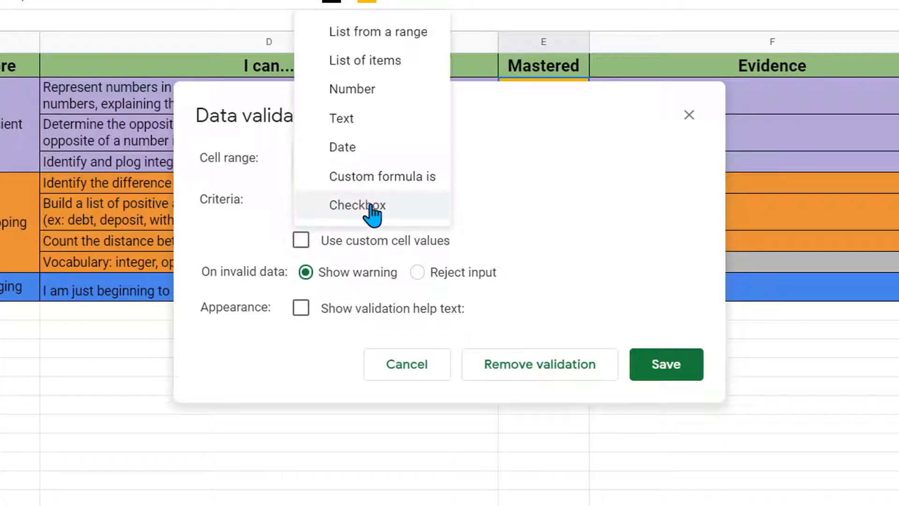
{"action": "left_click", "coordinate": [370, 213]}
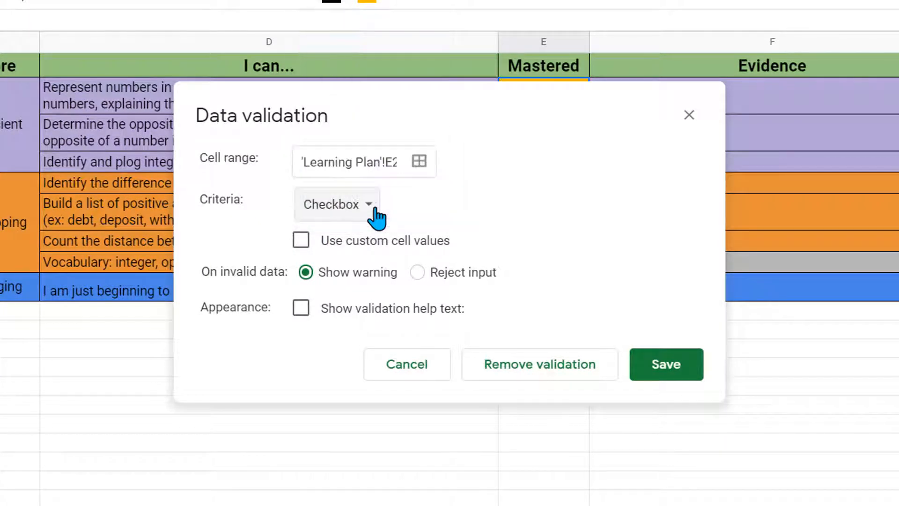
{"action": "left_click", "coordinate": [301, 241]}
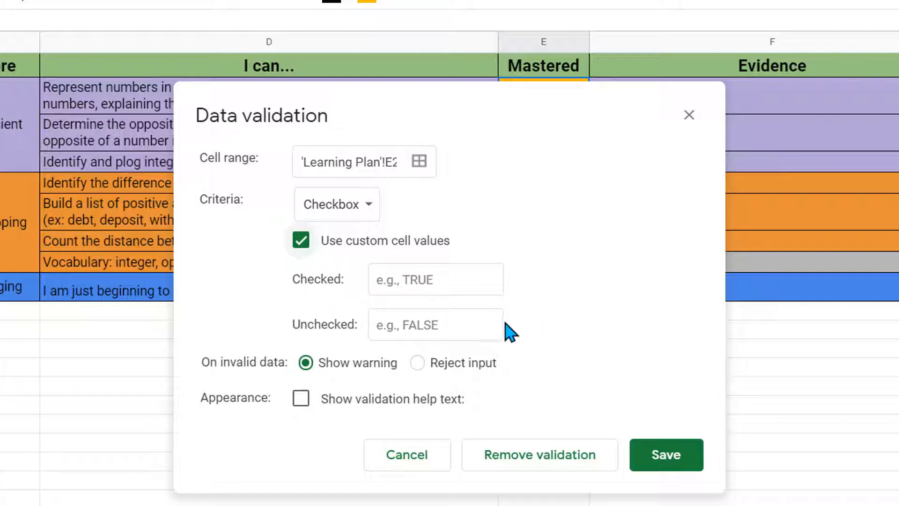
{"action": "left_click", "coordinate": [433, 281]}
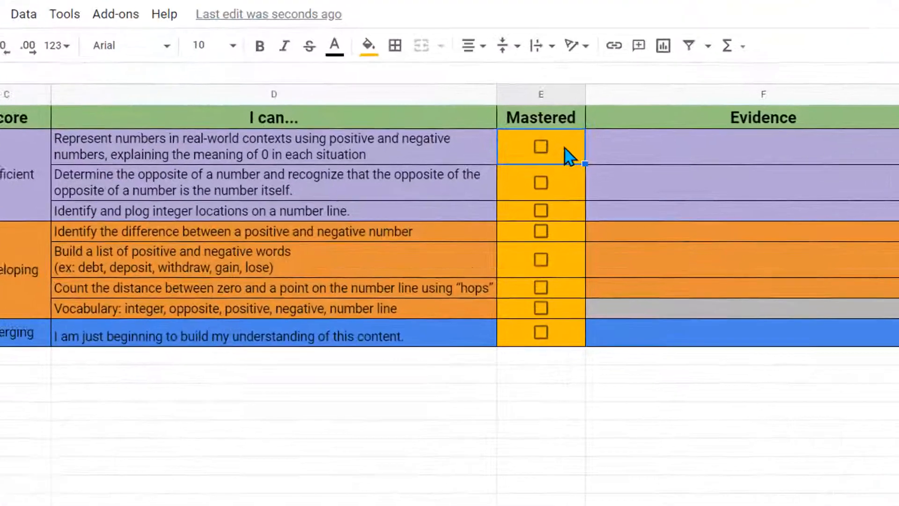
- Start a conditional formatting rule for E2 with a light purple fill matching the Proficient rows
{"action": "right_click", "coordinate": [521, 189]}
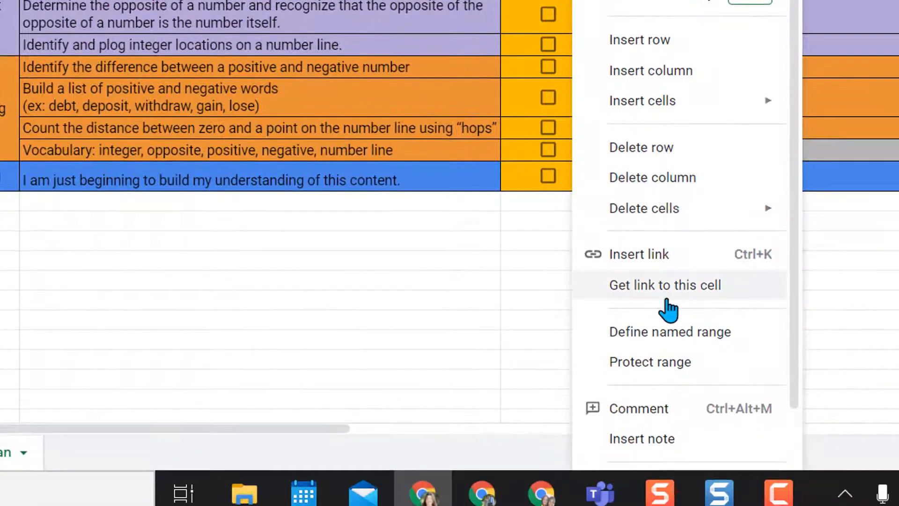
{"action": "scroll", "coordinate": [668, 352], "scroll_direction": "down", "scroll_amount": 2}
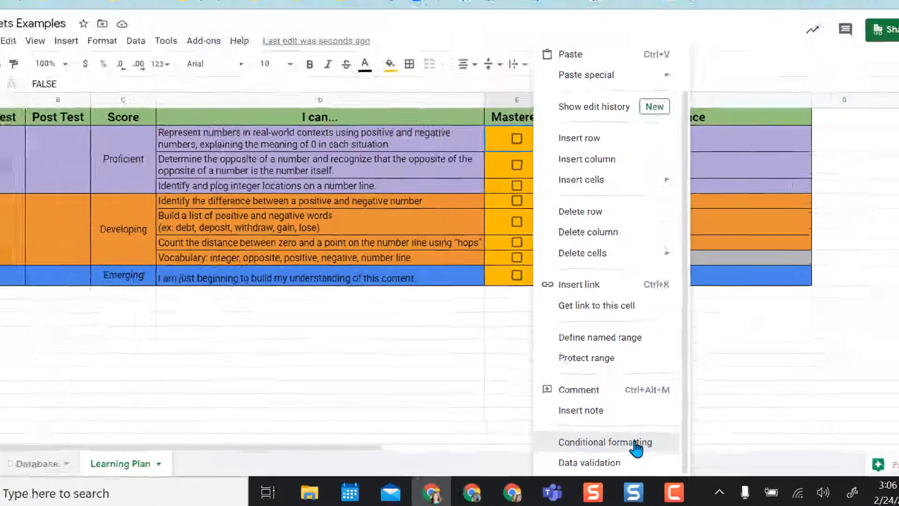
{"action": "left_click", "coordinate": [716, 422]}
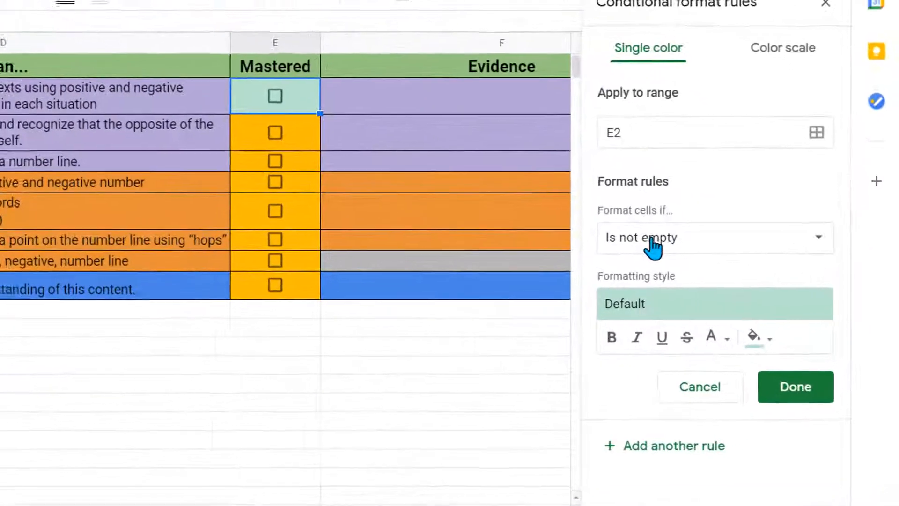
{"action": "left_click", "coordinate": [794, 335]}
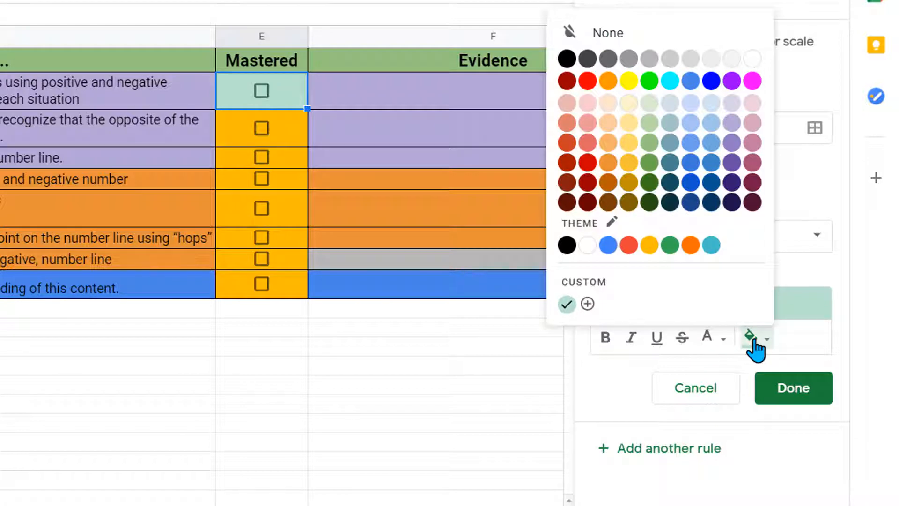
{"action": "left_click", "coordinate": [732, 123]}
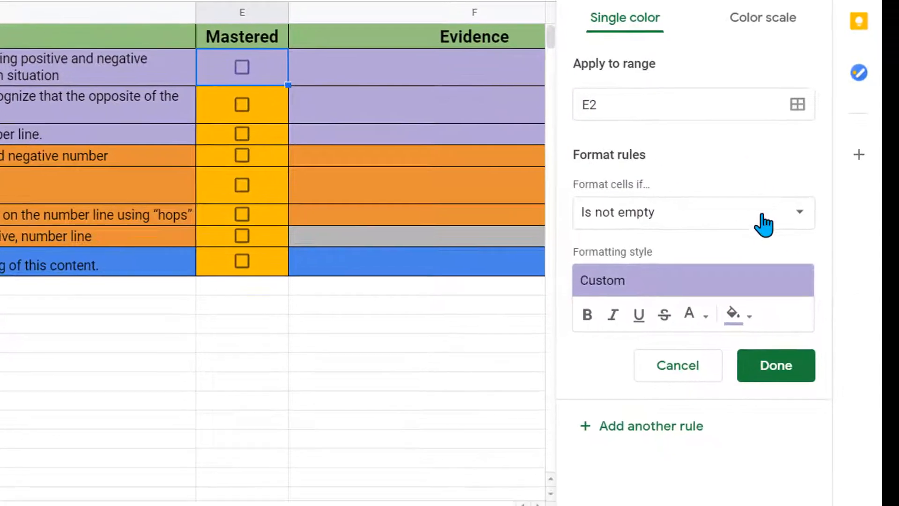
- Set the rule's condition to the custom formula =$E2=TRUE and save the rule
{"action": "left_click", "coordinate": [763, 225]}
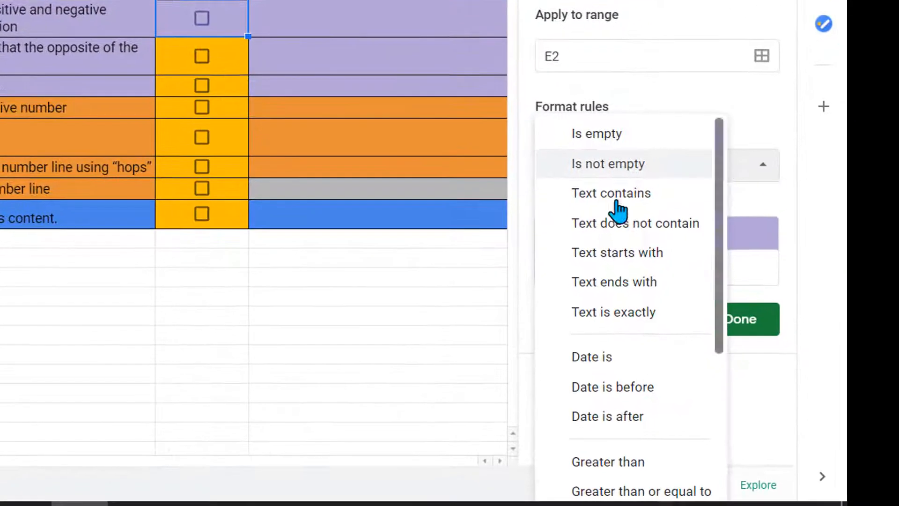
{"action": "scroll", "coordinate": [657, 260], "scroll_direction": "down", "scroll_amount": 5}
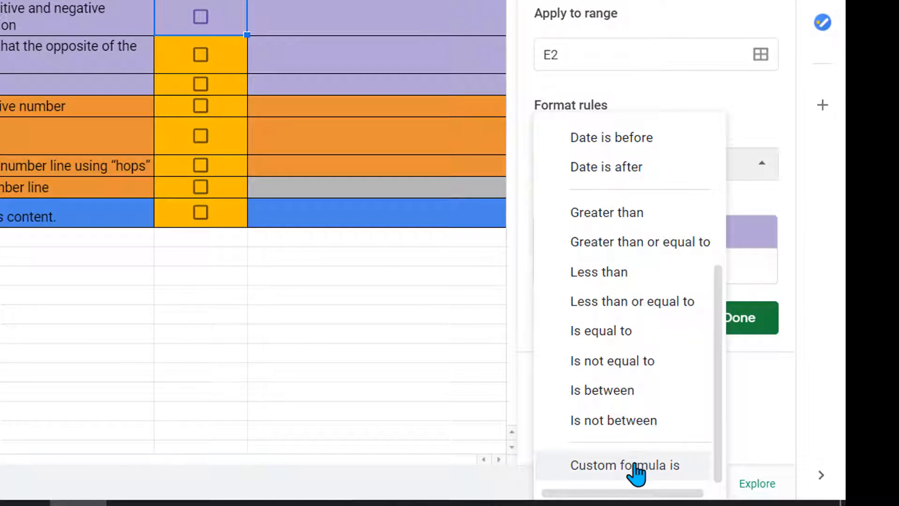
{"action": "left_click", "coordinate": [636, 466]}
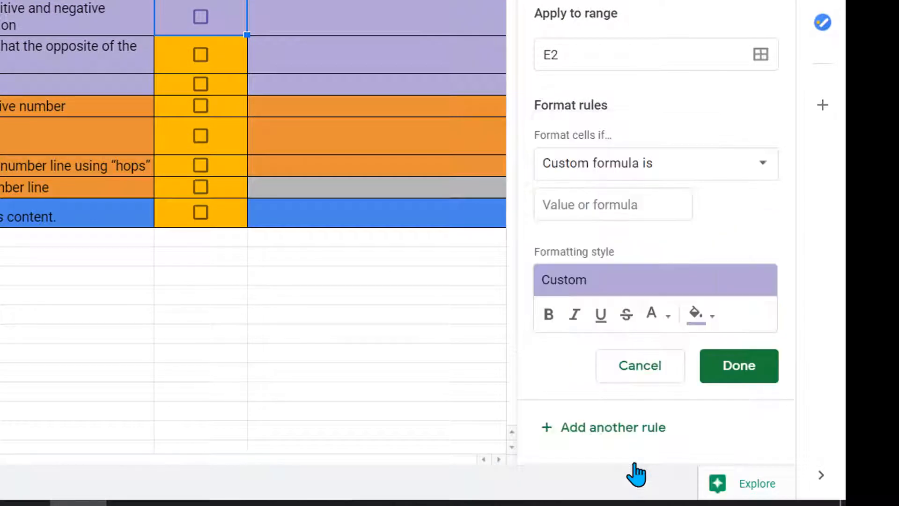
{"action": "left_click", "coordinate": [593, 208]}
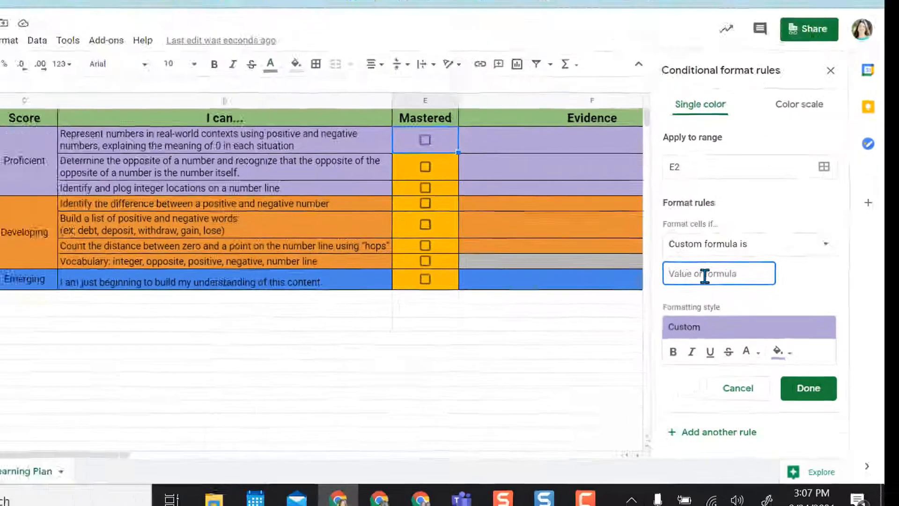
{"action": "type", "text": "="}
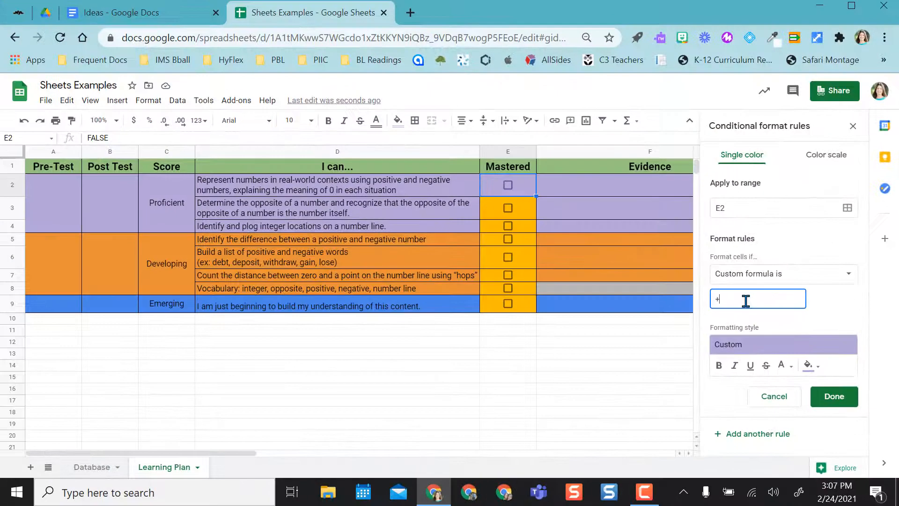
{"action": "type", "text": "$E"}
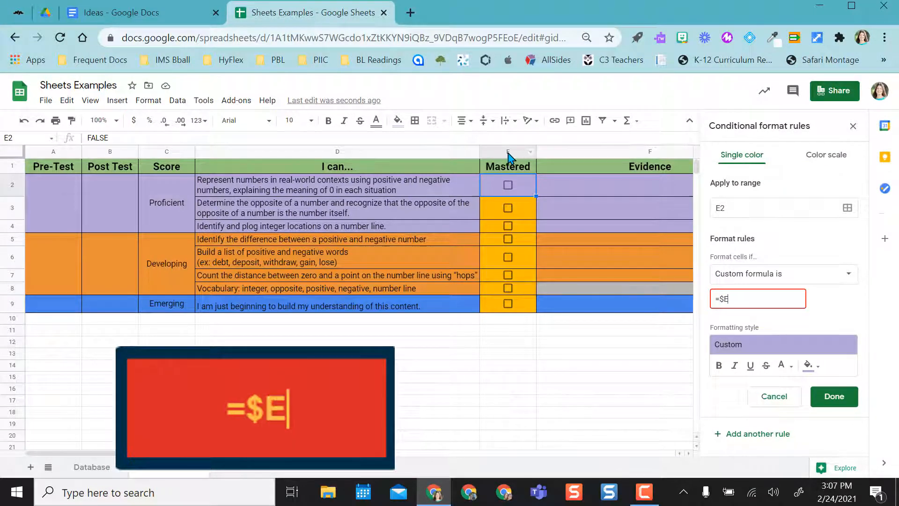
{"action": "type", "text": "2"}
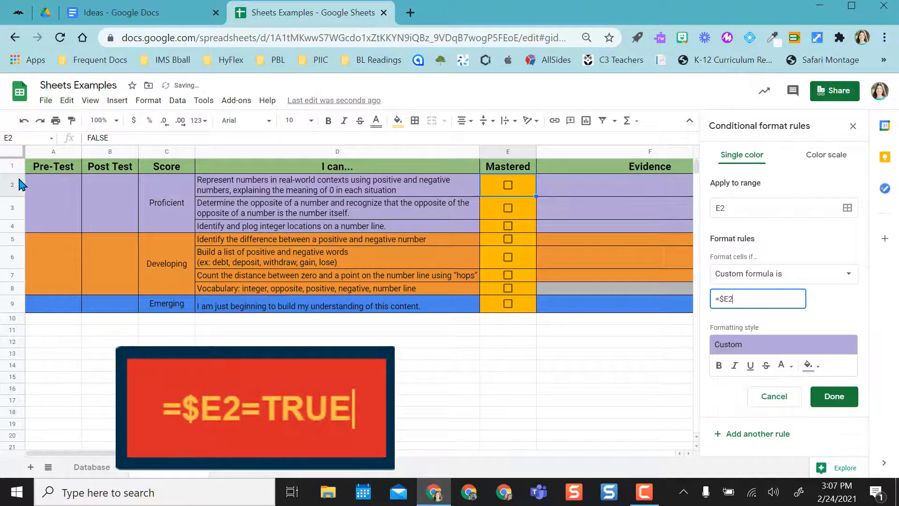
{"action": "type", "text": "=T"}
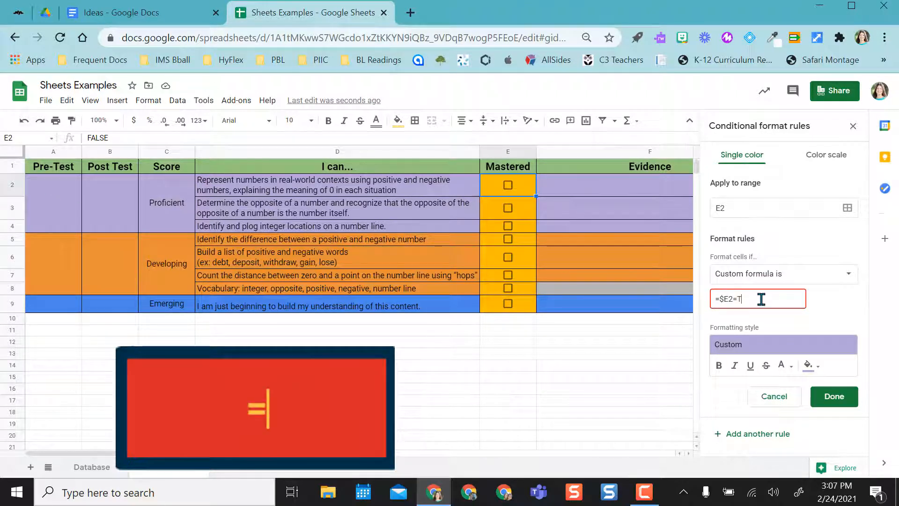
{"action": "type", "text": "RUE"}
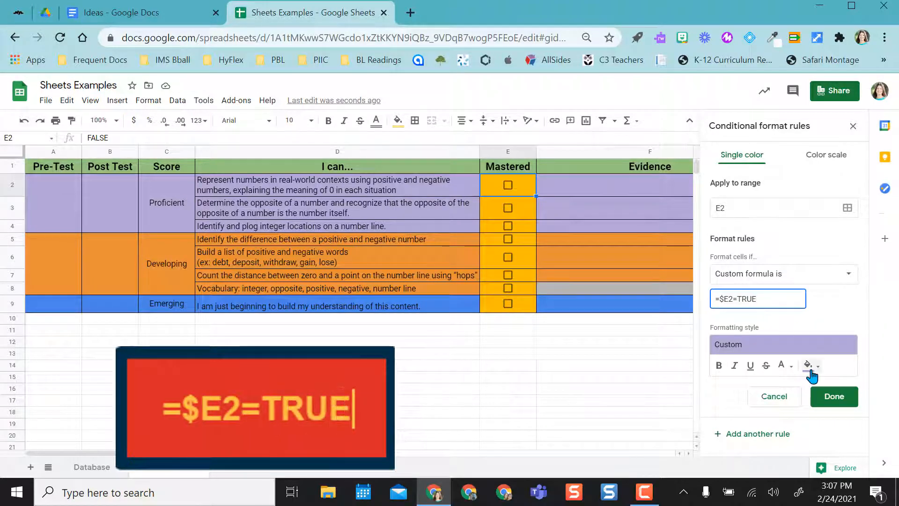
{"action": "left_click", "coordinate": [837, 404]}
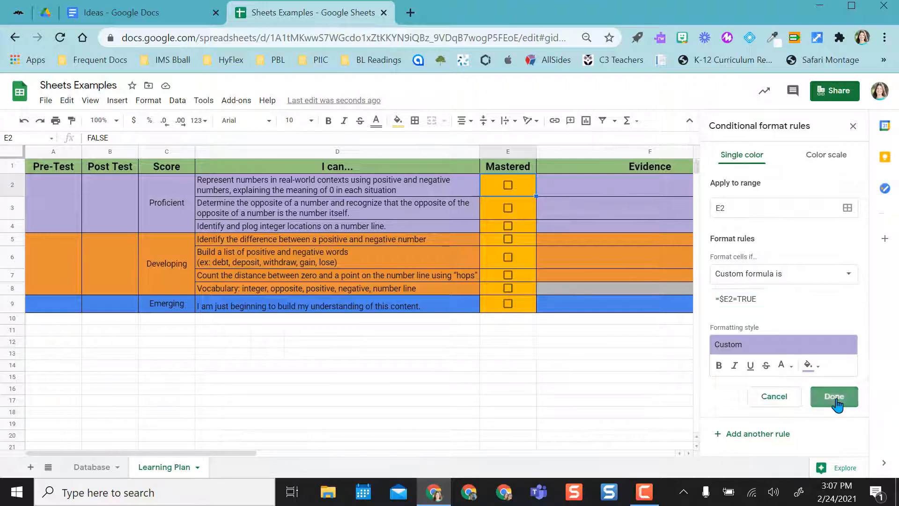
- Tick the checkbox in E2 and fill it down through E4 to copy its conditional formatting rule
{"action": "left_click", "coordinate": [509, 186]}
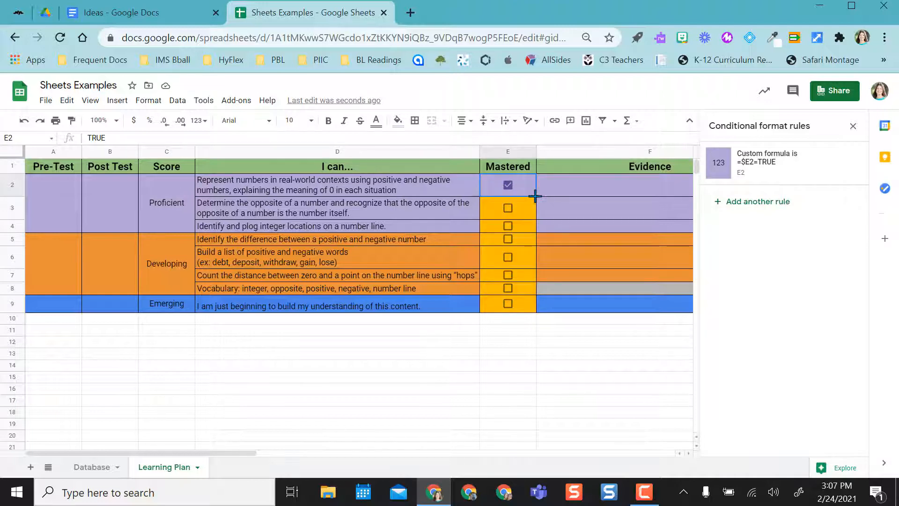
{"action": "left_click_drag", "start_coordinate": [535, 197], "coordinate": [535, 222]}
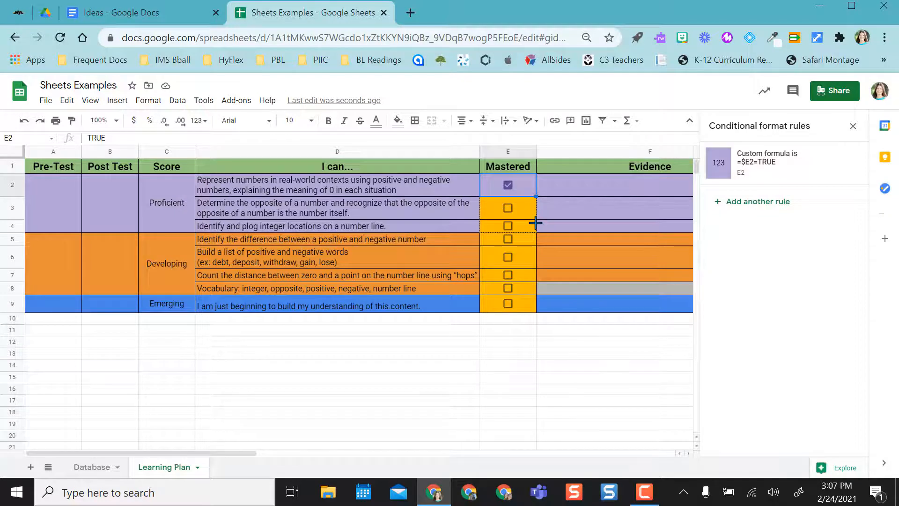
{"action": "left_click_drag", "start_coordinate": [535, 223], "coordinate": [535, 224]}
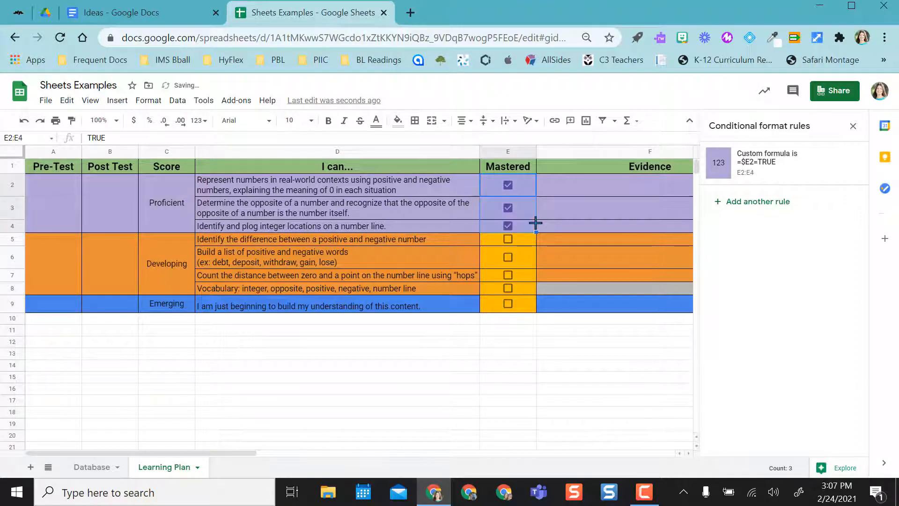
- Test the copied rule by unticking the checkboxes in E2:E4 and ticking them all again
{"action": "left_click", "coordinate": [509, 187]}
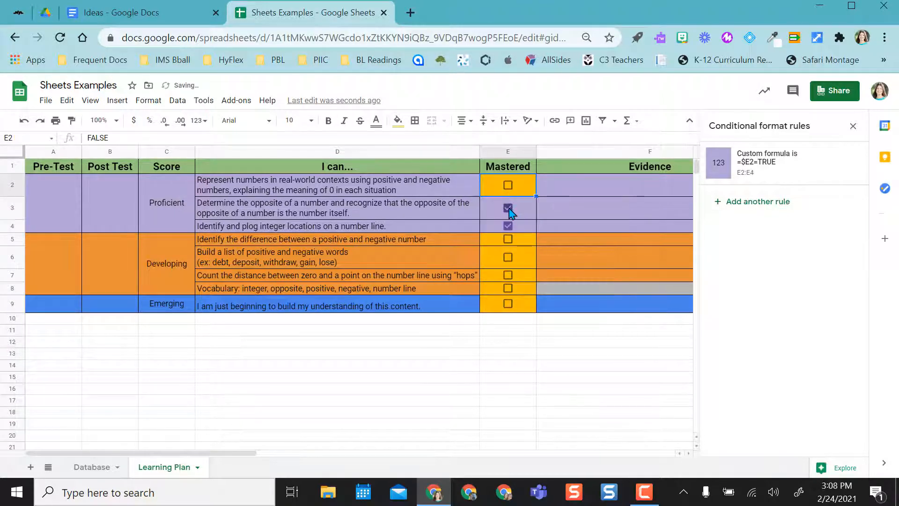
{"action": "left_click", "coordinate": [508, 208]}
{"action": "left_click", "coordinate": [508, 225]}
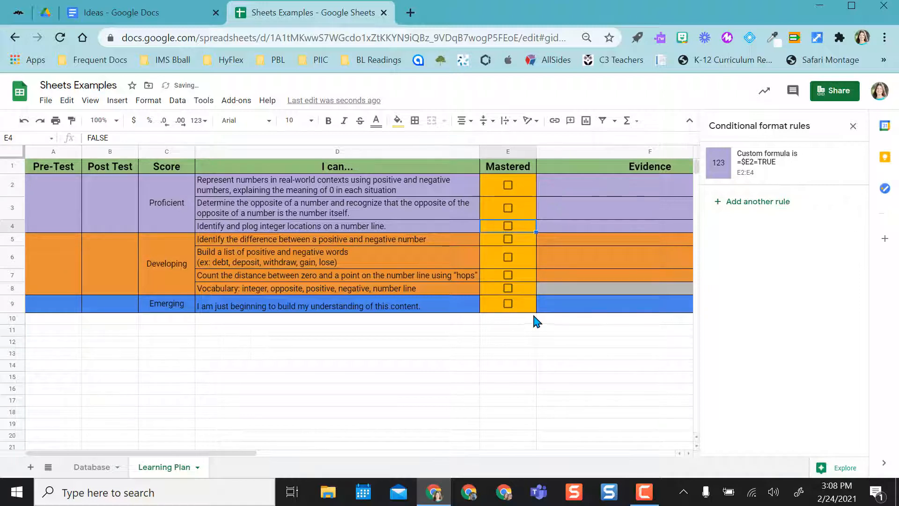
{"action": "left_click", "coordinate": [508, 226]}
{"action": "left_click", "coordinate": [508, 208]}
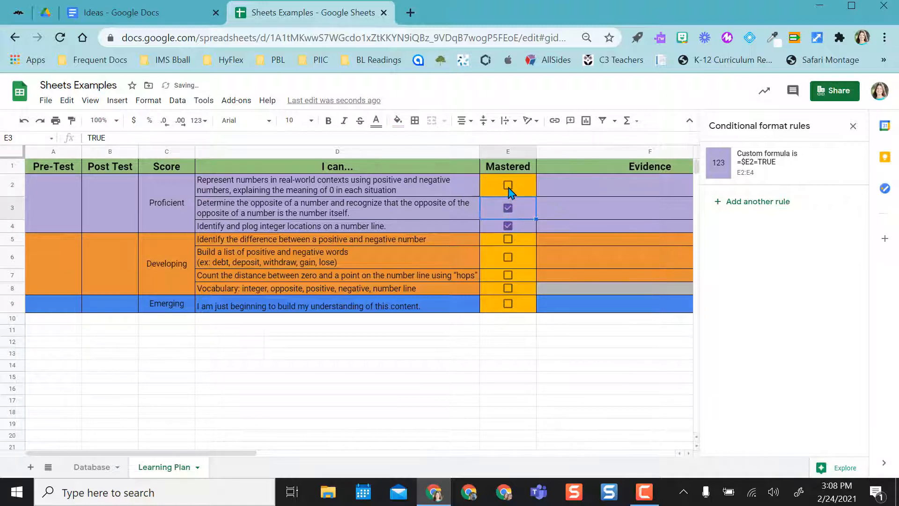
{"action": "left_click", "coordinate": [508, 187]}
- Start a conditional formatting rule for E5 with an orange fill matching the Developing rows
{"action": "left_click", "coordinate": [524, 243]}
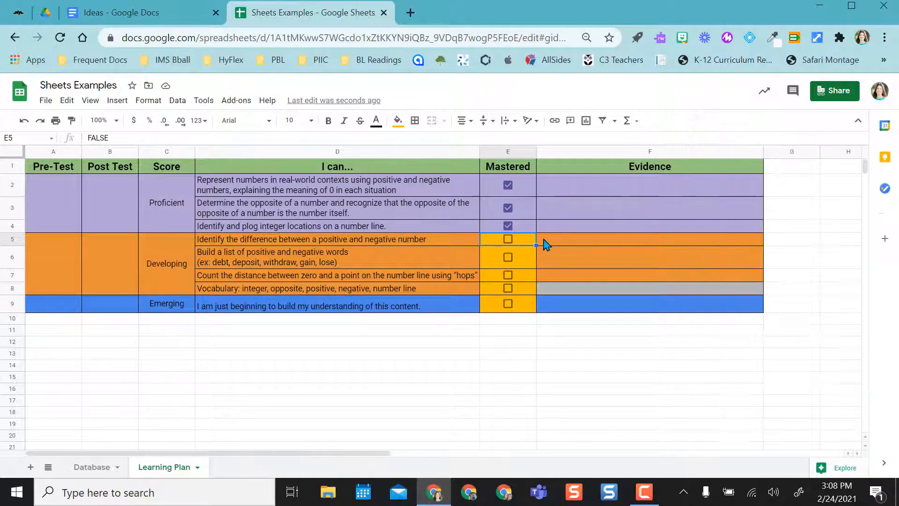
{"action": "right_click", "coordinate": [526, 243]}
{"action": "scroll", "coordinate": [585, 421], "scroll_direction": "down", "scroll_amount": 2}
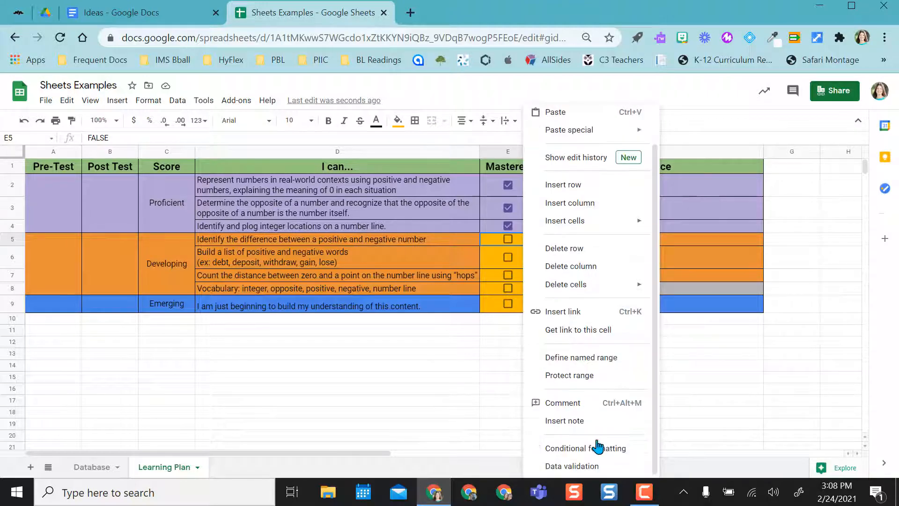
{"action": "left_click", "coordinate": [597, 445]}
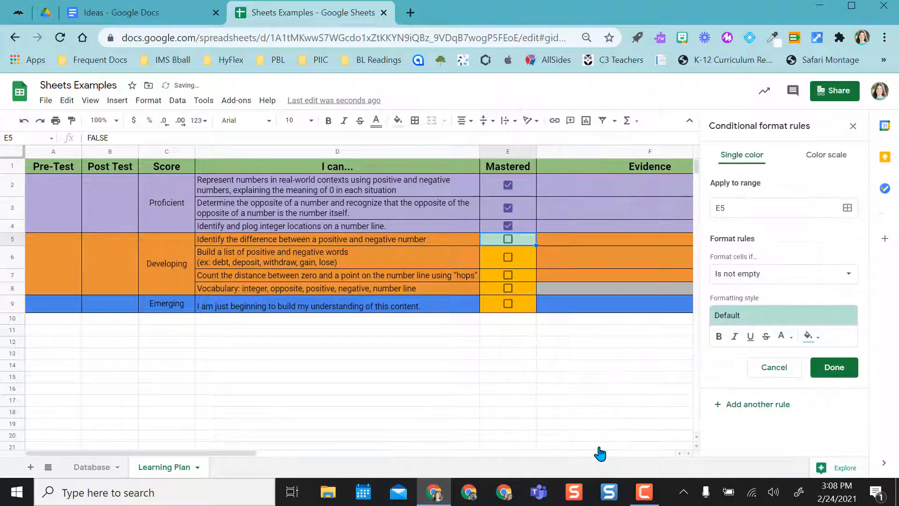
{"action": "left_click", "coordinate": [808, 336]}
{"action": "left_click", "coordinate": [711, 178]}
- Set the E5 rule's condition to the custom formula =$E5=TRUE and save the rule
{"action": "left_click", "coordinate": [819, 274]}
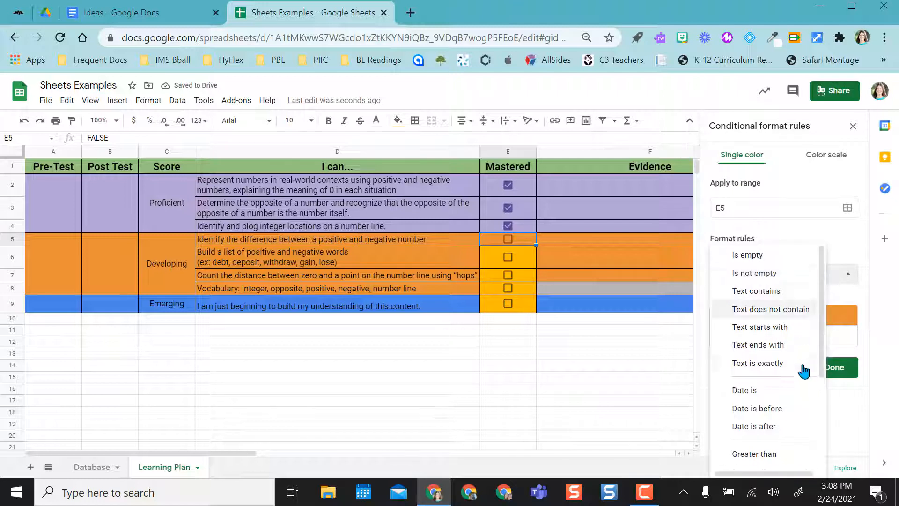
{"action": "scroll", "coordinate": [802, 371], "scroll_direction": "down", "scroll_amount": 3}
{"action": "left_click", "coordinate": [770, 458]}
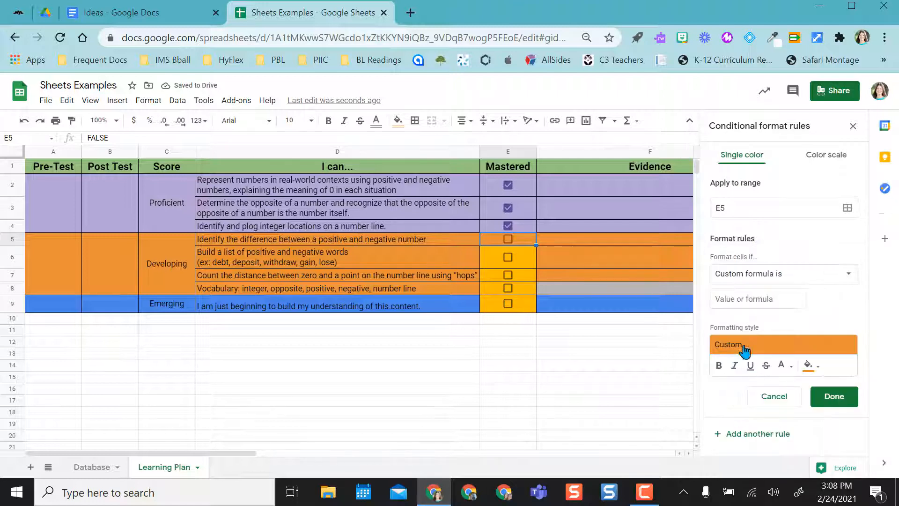
{"action": "left_click", "coordinate": [736, 299]}
{"action": "type", "text": "="}
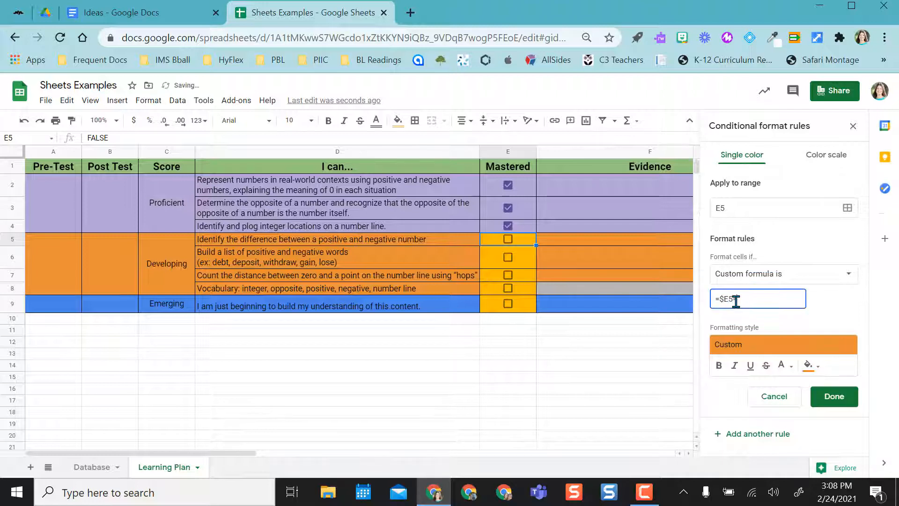
{"action": "left_click", "coordinate": [838, 402]}
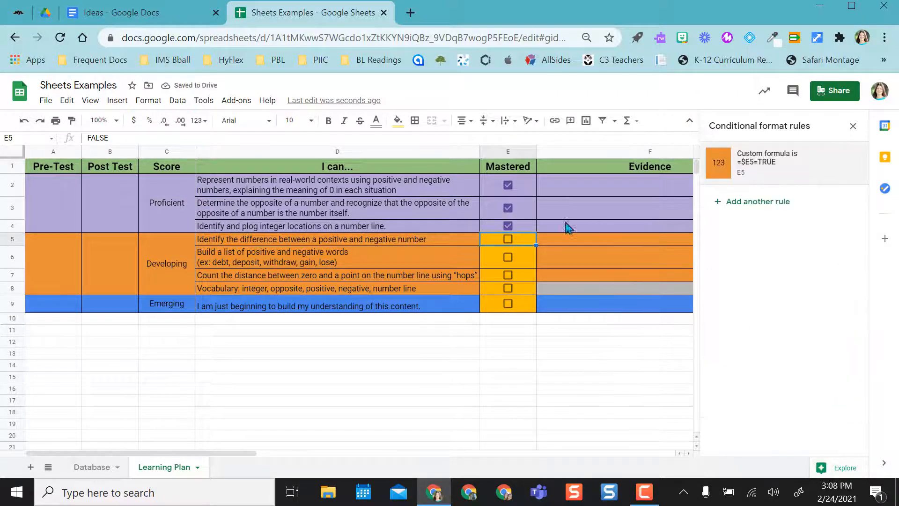
- Tick the checkbox in E5 and fill it down through E8 to extend the orange rule
{"action": "left_click", "coordinate": [508, 240]}
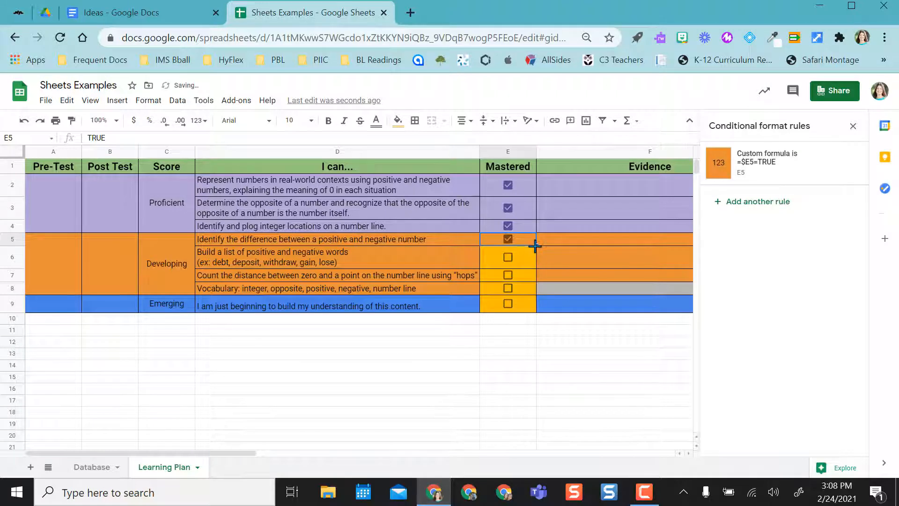
{"action": "left_click_drag", "start_coordinate": [535, 247], "coordinate": [532, 286]}
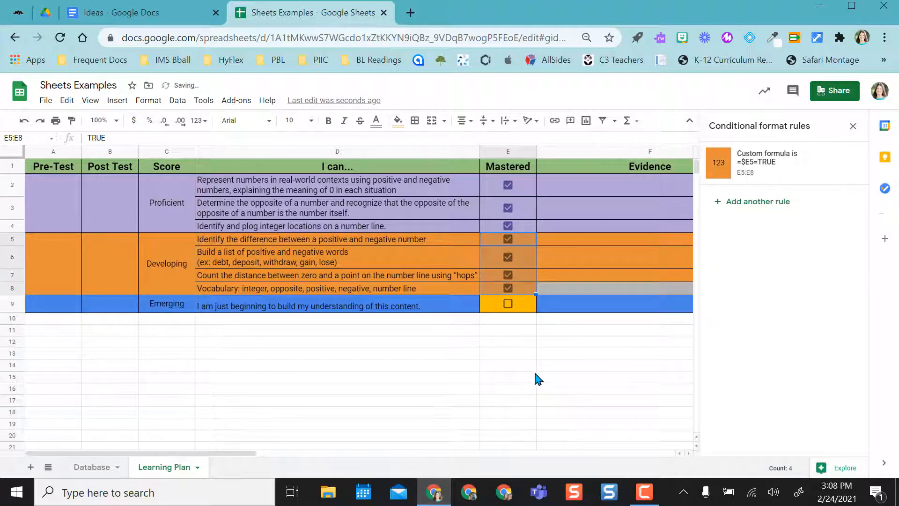
- Start a conditional formatting rule for E9 with a blue fill matching the Emerging row
{"action": "left_click", "coordinate": [508, 304]}
{"action": "left_click", "coordinate": [745, 161]}
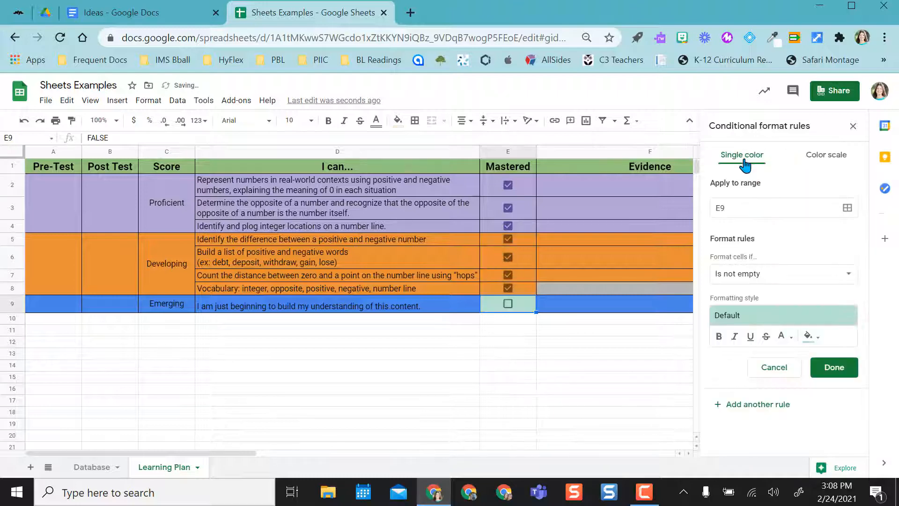
{"action": "left_click", "coordinate": [810, 336]}
{"action": "left_click", "coordinate": [771, 178]}
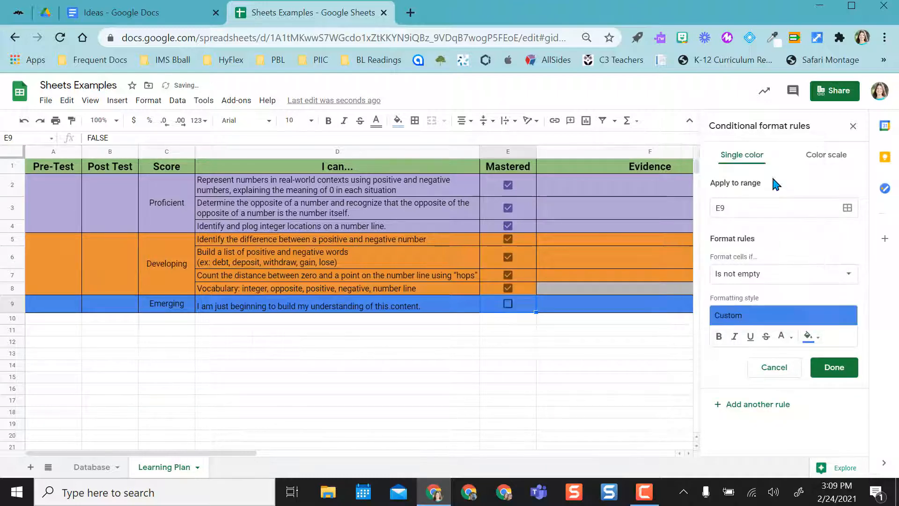
- Save the E9 rule with the custom formula =$E9=TRUE and test it by ticking the checkbox in E9
{"action": "left_click", "coordinate": [766, 274]}
{"action": "left_click", "coordinate": [765, 456]}
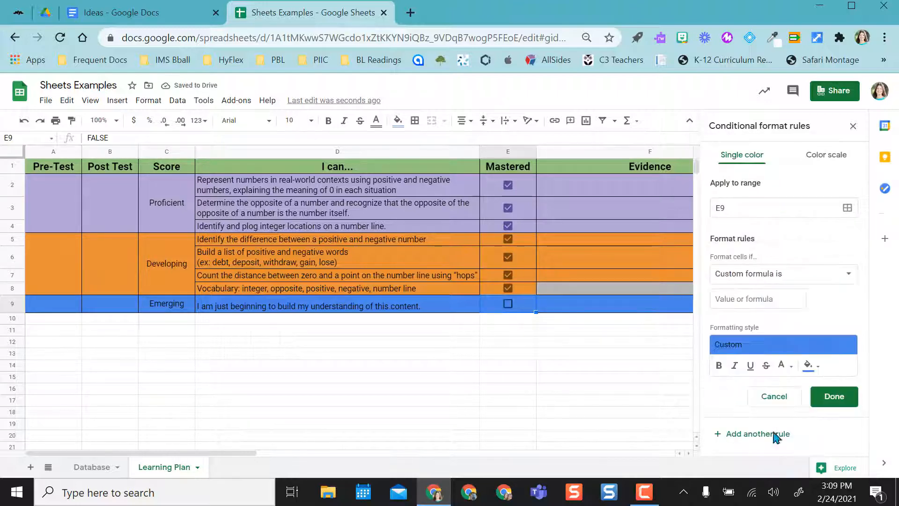
{"action": "left_click", "coordinate": [743, 300]}
{"action": "type", "text": "=$E9=TRUE"}
{"action": "left_click", "coordinate": [834, 396]}
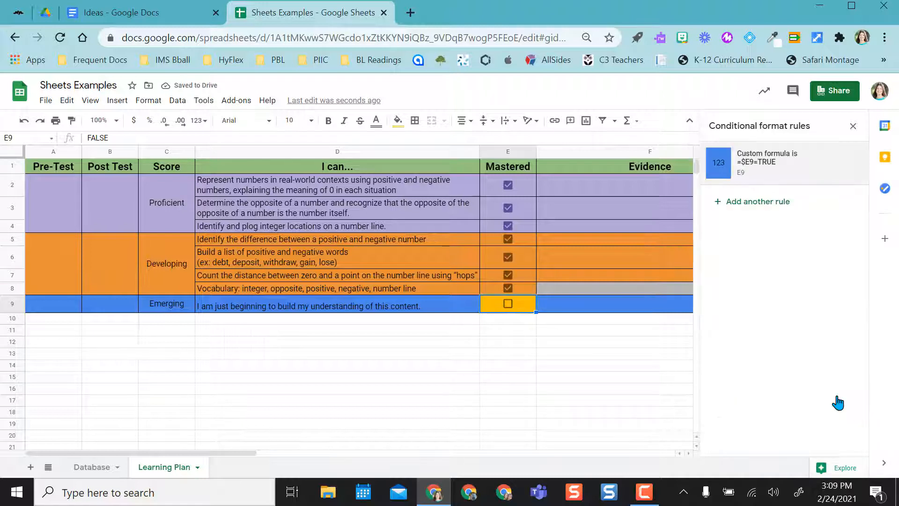
{"action": "left_click", "coordinate": [508, 304]}
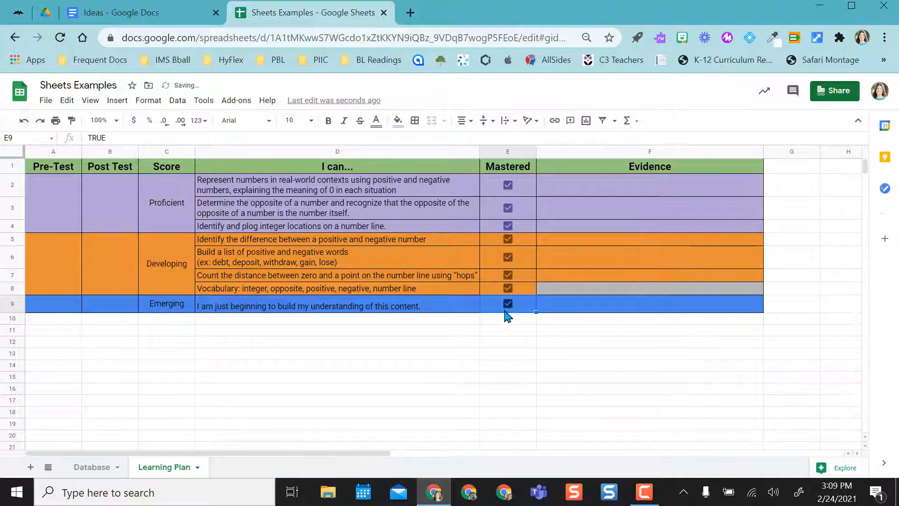
{"action": "left_click", "coordinate": [496, 391]}
- Untick every Mastered checkbox from E2 down to E9
{"action": "left_click", "coordinate": [508, 186]}
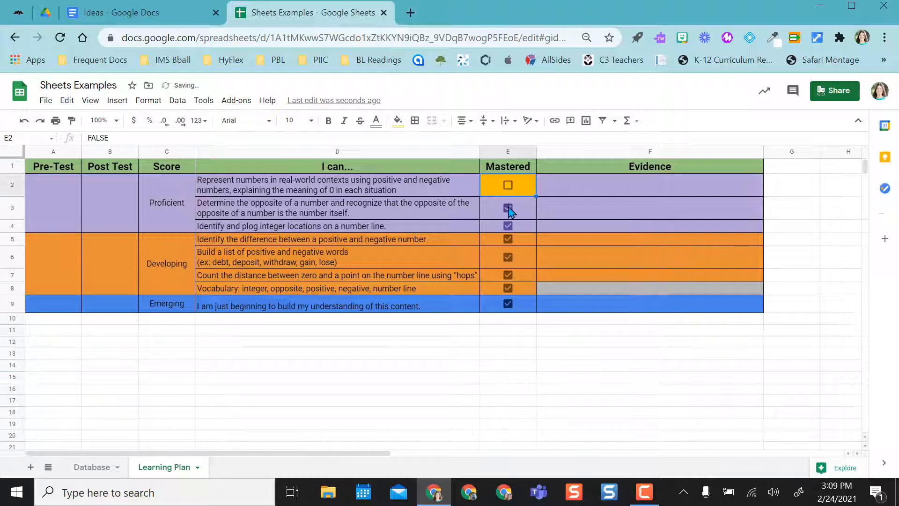
{"action": "left_click", "coordinate": [508, 207]}
{"action": "left_click", "coordinate": [508, 225]}
{"action": "left_click", "coordinate": [508, 238]}
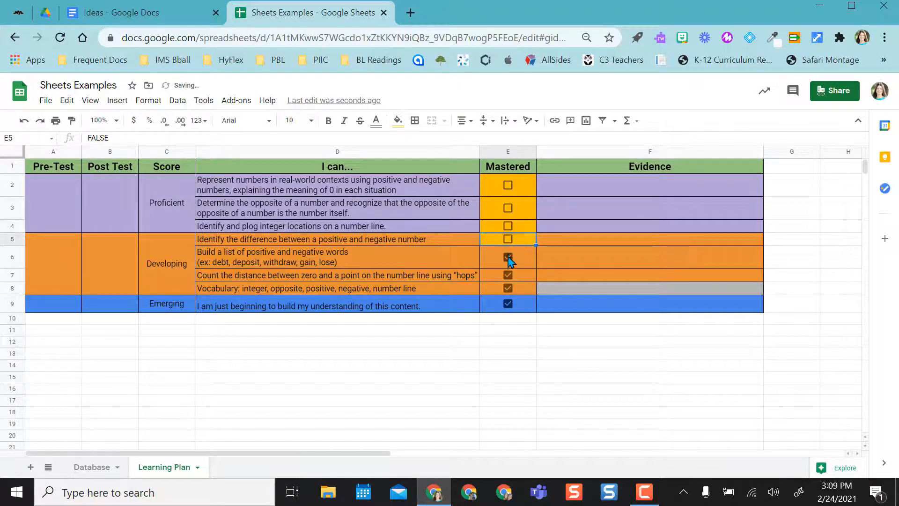
{"action": "left_click", "coordinate": [508, 256]}
{"action": "left_click", "coordinate": [508, 275]}
{"action": "left_click", "coordinate": [508, 287]}
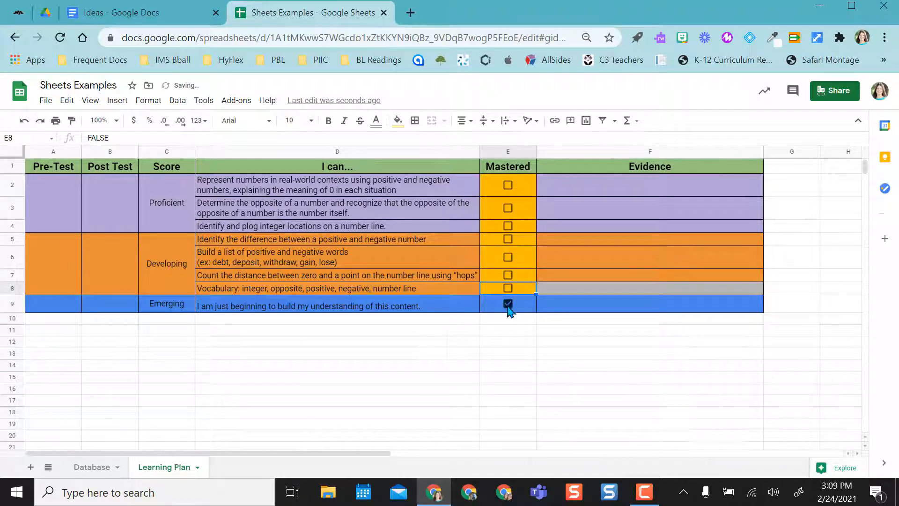
{"action": "left_click", "coordinate": [508, 304]}
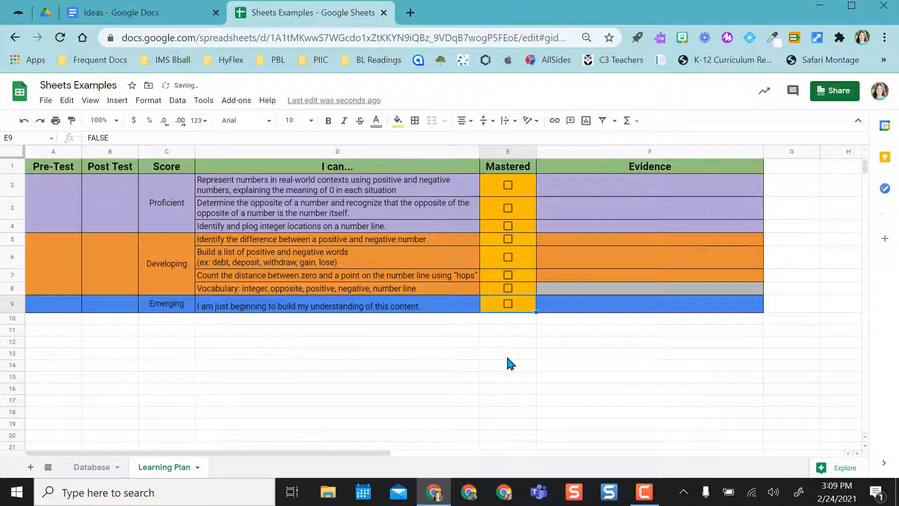
{"action": "left_click", "coordinate": [507, 358]}
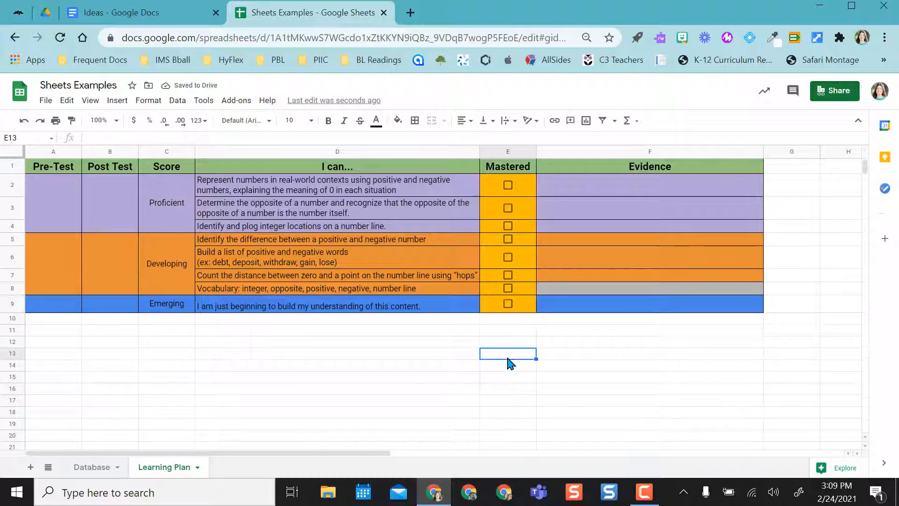
- Try out the checkboxes of the Proficient rows by ticking them and unticking them again
{"action": "left_click", "coordinate": [508, 185]}
{"action": "left_click", "coordinate": [507, 208]}
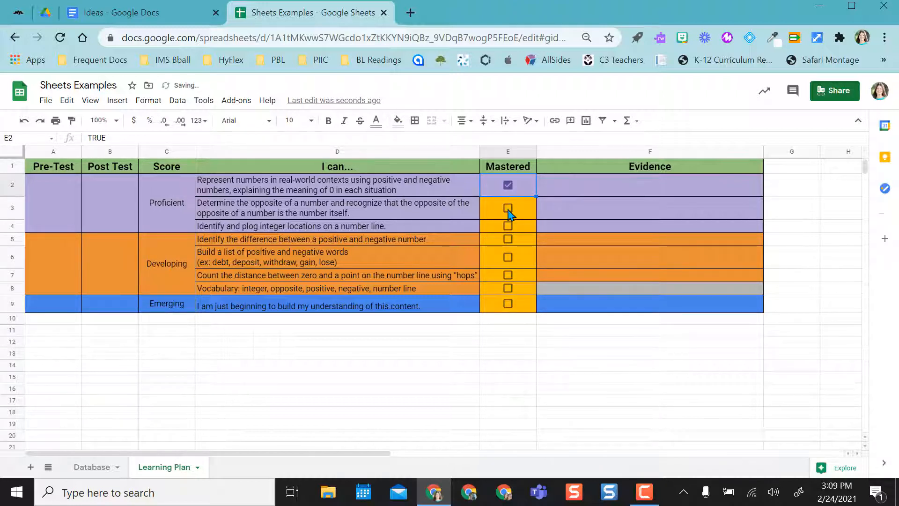
{"action": "left_click", "coordinate": [508, 225]}
{"action": "left_click", "coordinate": [507, 226]}
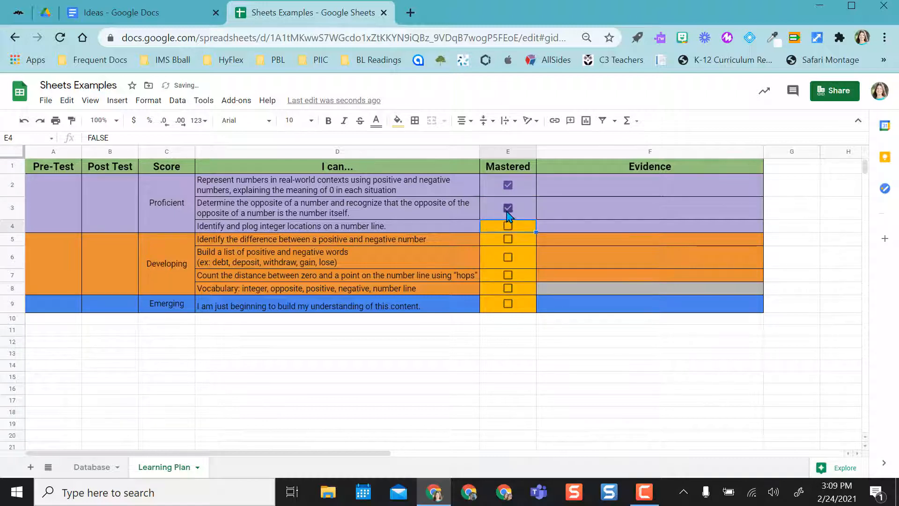
{"action": "left_click", "coordinate": [508, 208]}
{"action": "left_click", "coordinate": [508, 185]}
{"action": "left_click", "coordinate": [463, 407]}
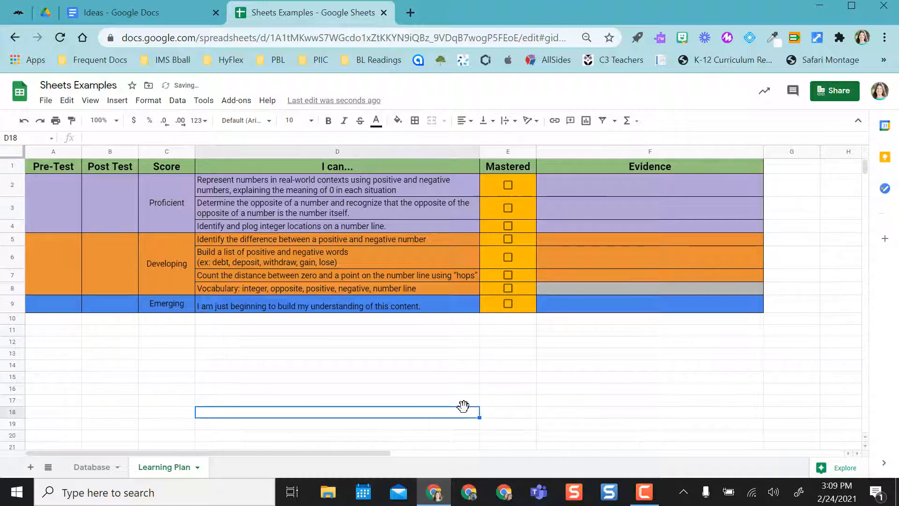